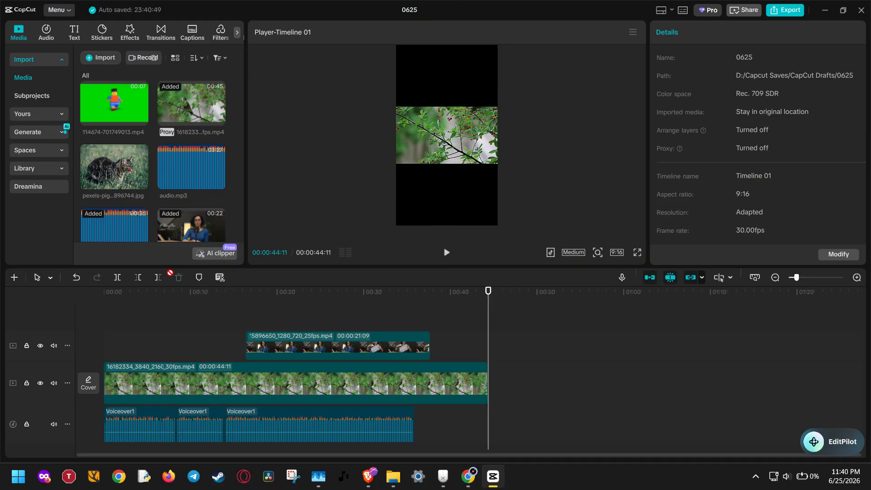
# Add the cat photo and the green-screen clip on tracks above the bird video, and move the 15896650 clip to the top track.
pyautogui.moveTo(186, 333); pyautogui.dragTo(186, 334)
pyautogui.moveTo(118, 109); pyautogui.dragTo(169, 317)
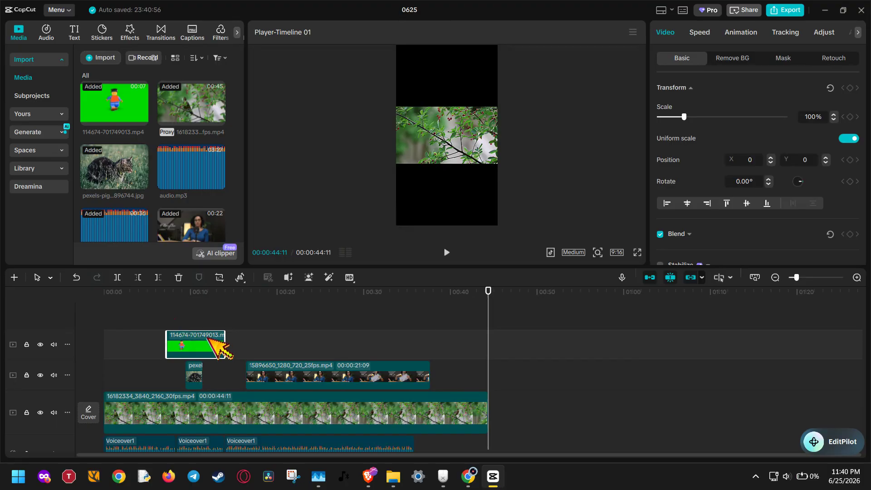
pyautogui.moveTo(284, 375); pyautogui.dragTo(169, 307)
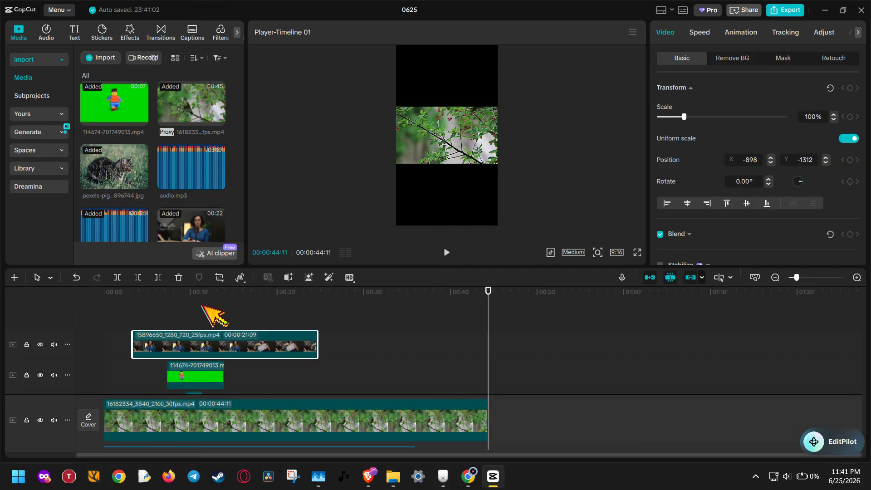
# Align the green-screen clip's start with the 15896650 clip above it, and trim the 15896650 clip's end to match the green-screen clip.
pyautogui.moveTo(216, 370); pyautogui.dragTo(181, 368)
pyautogui.click(156, 344)
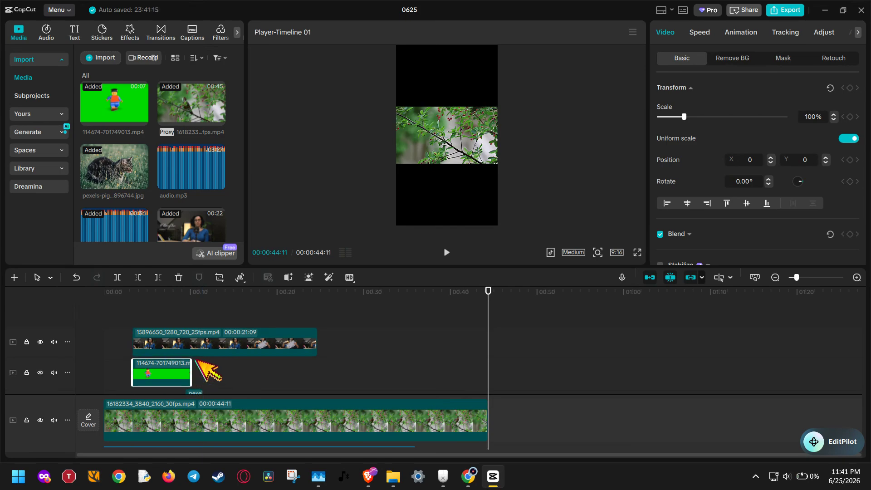
pyautogui.moveTo(312, 342); pyautogui.dragTo(190, 343)
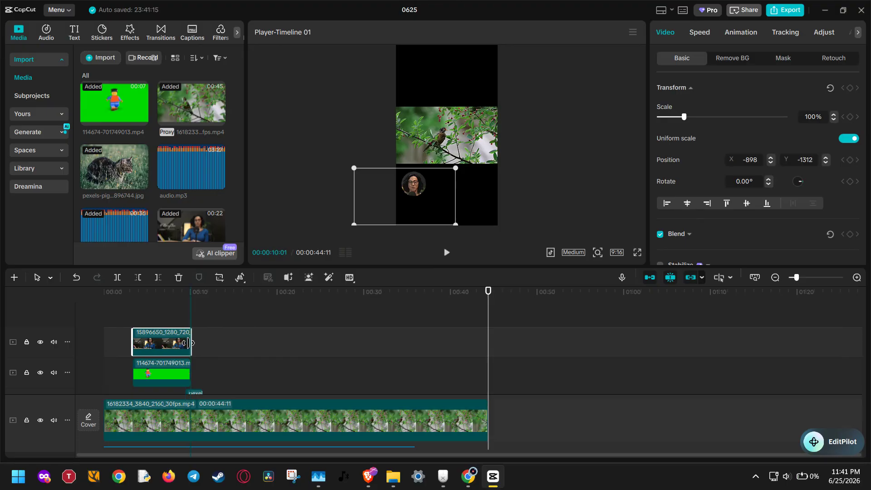
# Fit the cat photo to the same start and end as the two clips stacked above it.
pyautogui.click(194, 388)
pyautogui.scroll(-2, 222, 381)
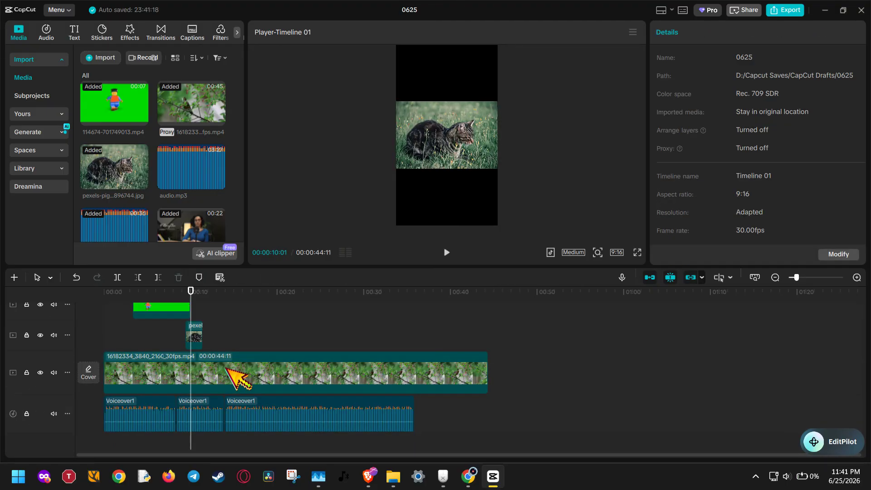
pyautogui.moveTo(195, 344)
pyautogui.mouseDown()
pyautogui.moveTo(136, 335)
pyautogui.moveTo(191, 334)
pyautogui.mouseUp()
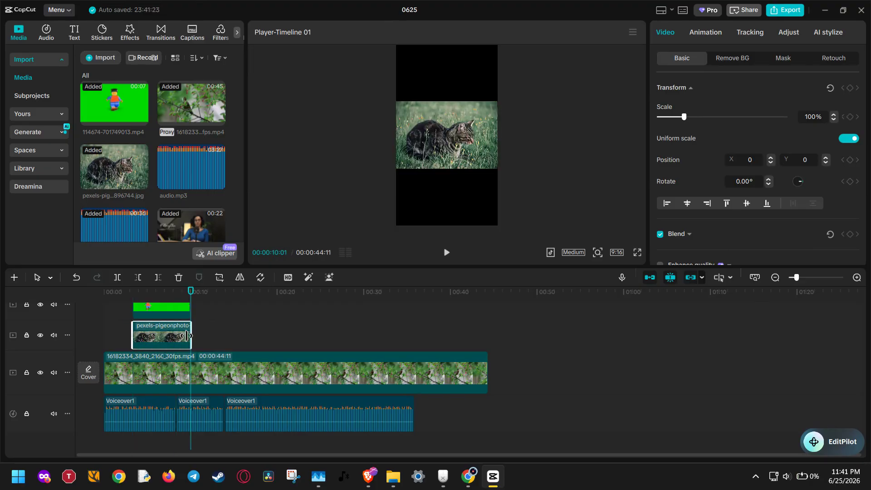
# Place the playhead at 00:00:08:24 within the stacked clips and set the project's aspect ratio to Original.
pyautogui.scroll(2, 195, 344)
pyautogui.click(181, 375)
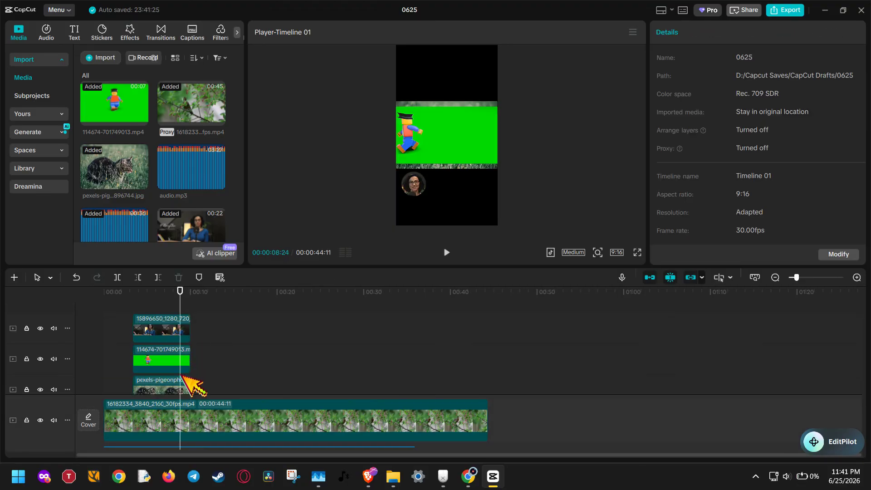
pyautogui.scroll(1, 182, 376)
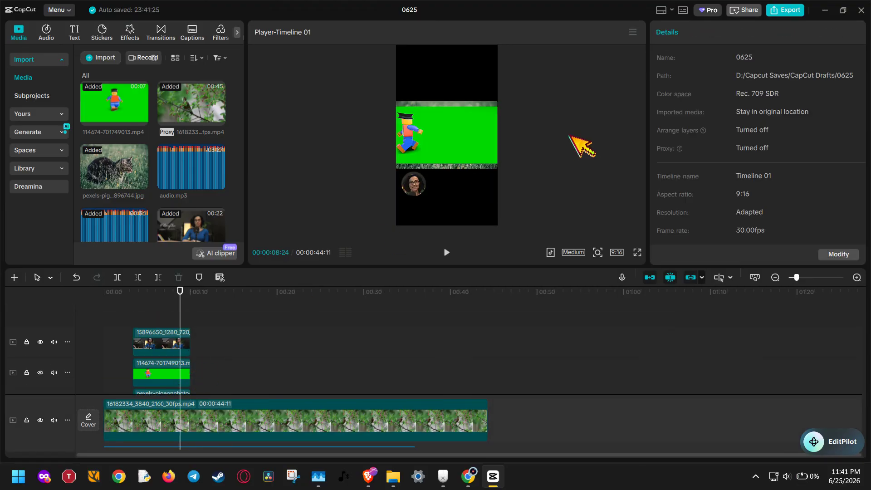
pyautogui.click(399, 427)
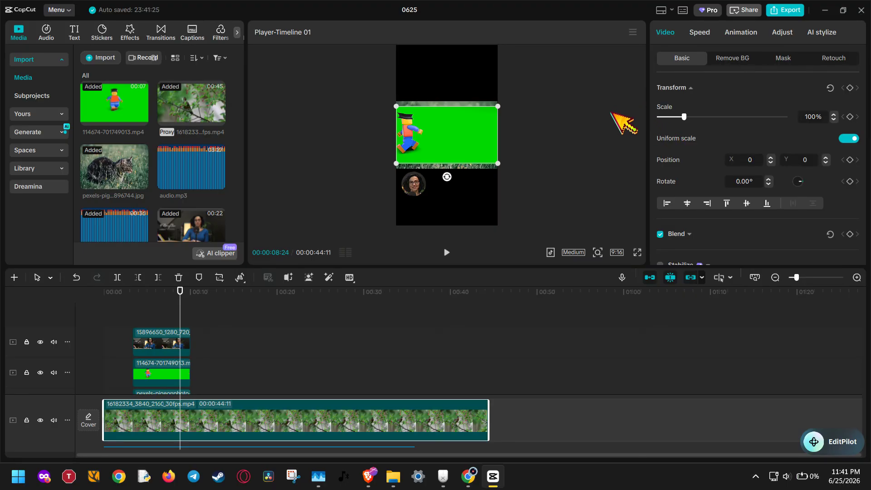
pyautogui.click(578, 209)
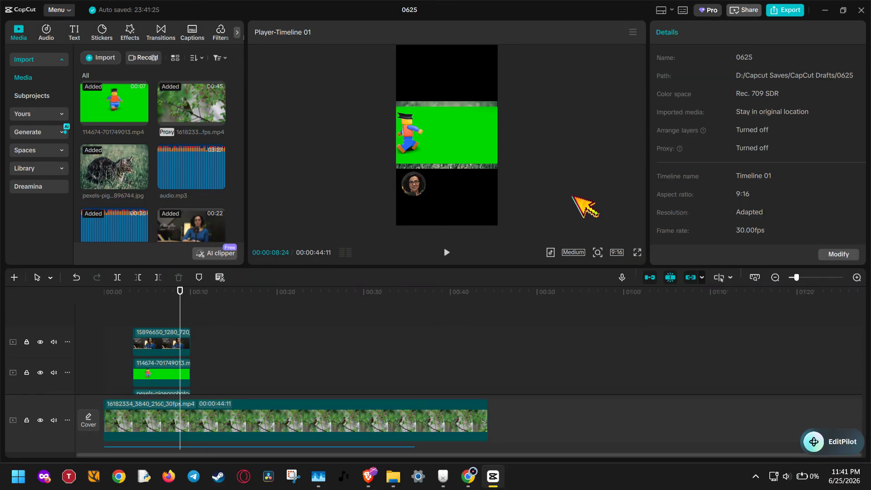
pyautogui.click(485, 168)
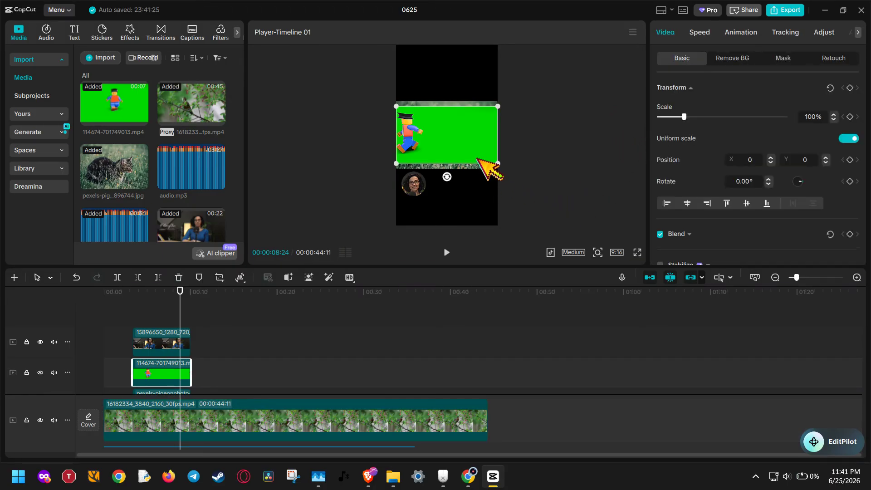
pyautogui.click(619, 253)
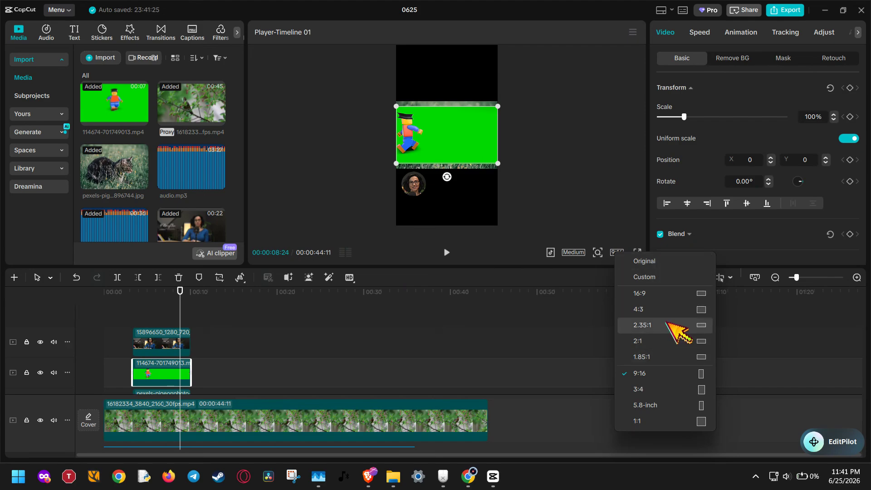
pyautogui.click(630, 261)
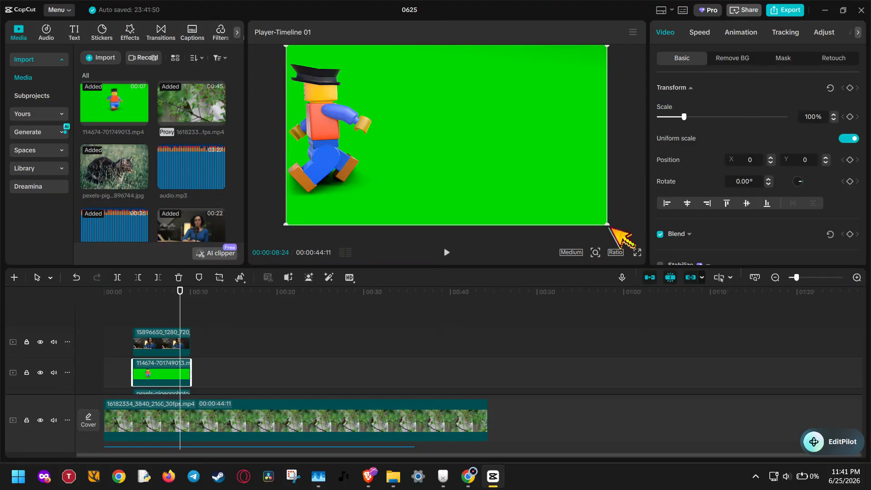
# Shrink the green-screen clip to 45% in the frame's upper-left corner and shift the circular clip of the woman down to the lower left.
pyautogui.moveTo(607, 225); pyautogui.dragTo(377, 115)
pyautogui.click(460, 178)
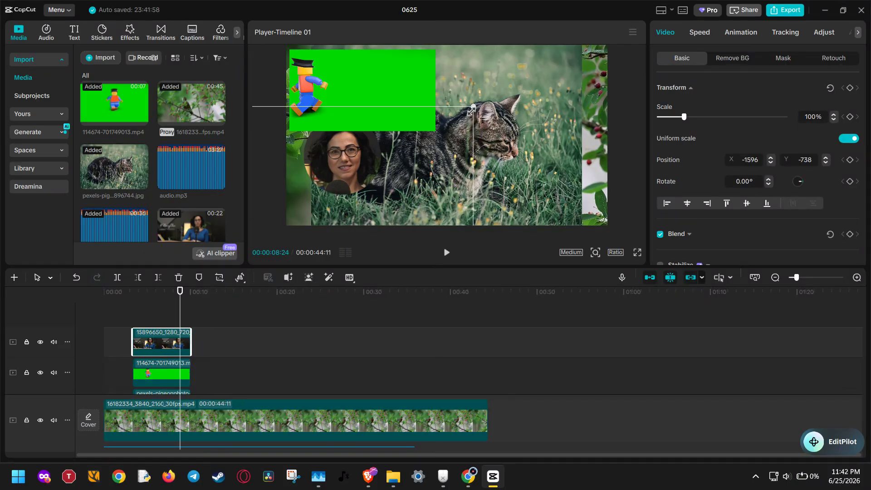
pyautogui.moveTo(471, 110); pyautogui.dragTo(353, 181)
# Shrink the cat photo and place it in the frame's upper-right quarter.
pyautogui.click(418, 167)
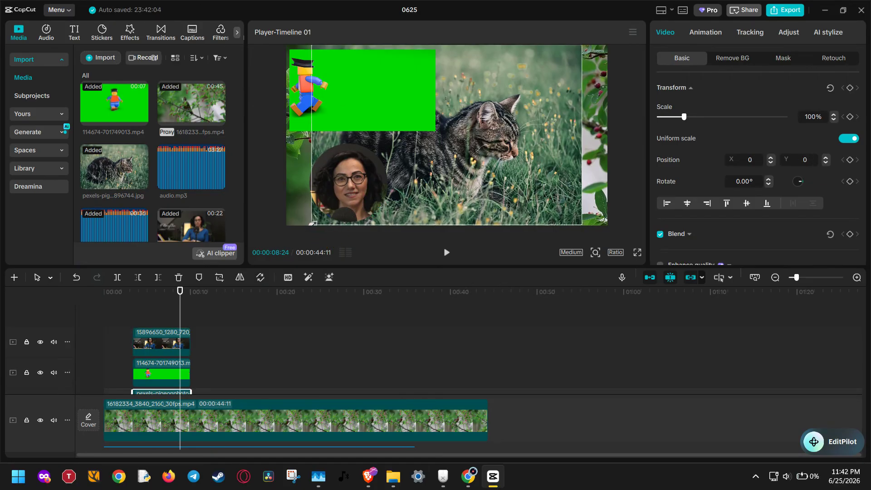
pyautogui.moveTo(313, 223); pyautogui.dragTo(380, 179)
pyautogui.moveTo(454, 159); pyautogui.dragTo(530, 119)
# Scale the bird video to 40% at X 895, Y -577, and reposition the circular clip of the woman at X -1386, Y -1043.
pyautogui.click(506, 170)
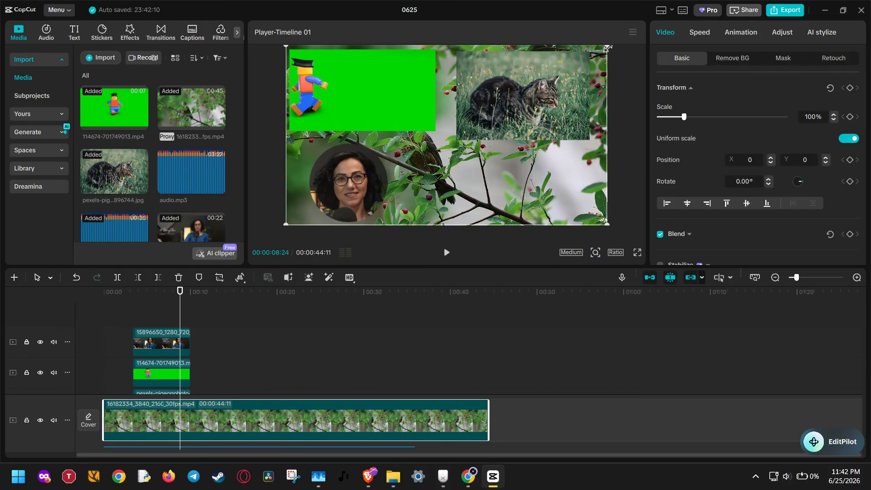
pyautogui.moveTo(607, 47); pyautogui.dragTo(511, 98)
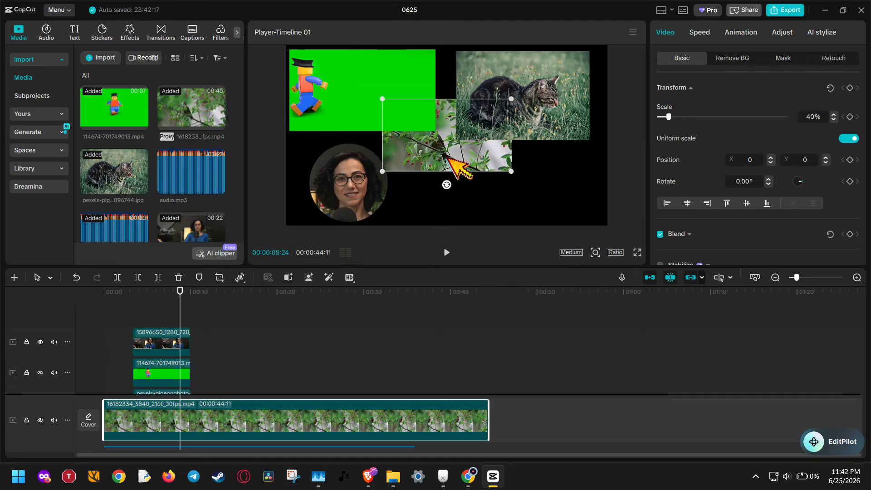
pyautogui.moveTo(448, 158); pyautogui.dragTo(519, 206)
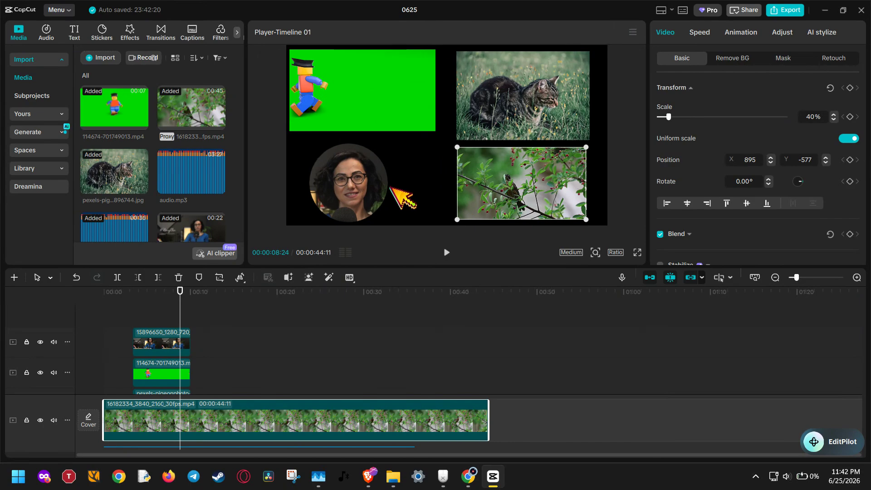
pyautogui.moveTo(359, 181); pyautogui.dragTo(502, 244)
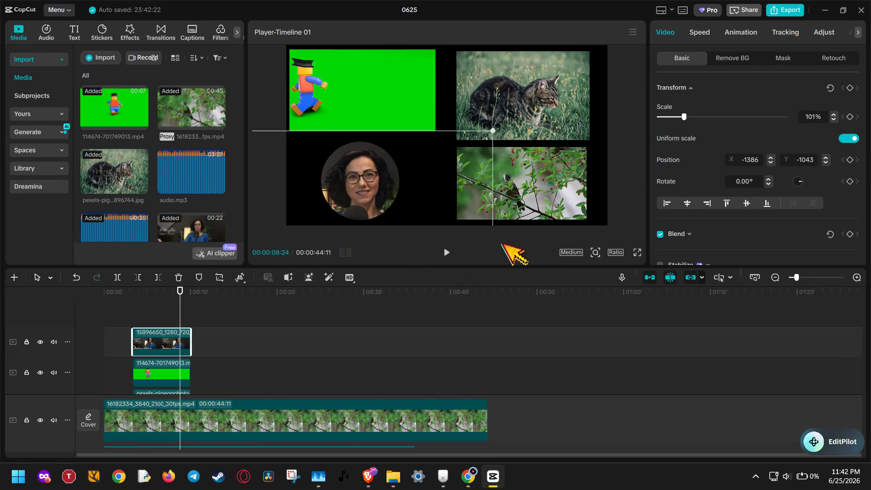
pyautogui.click(504, 243)
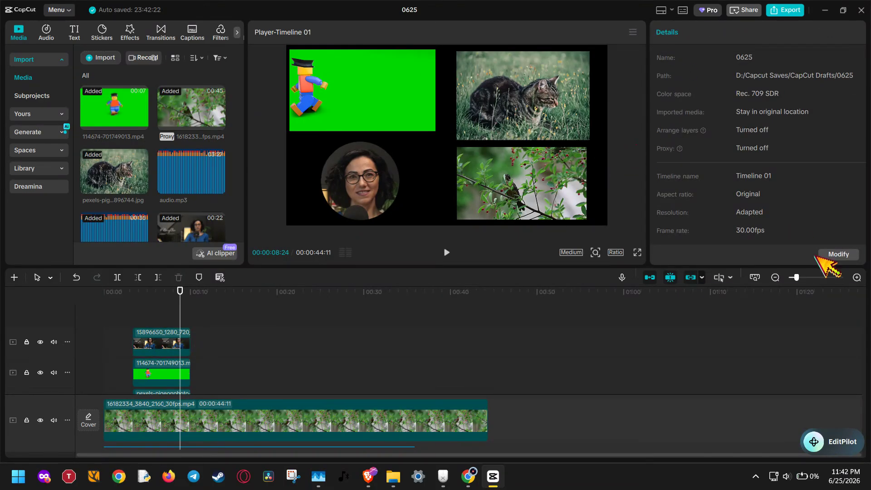
pyautogui.click(439, 422)
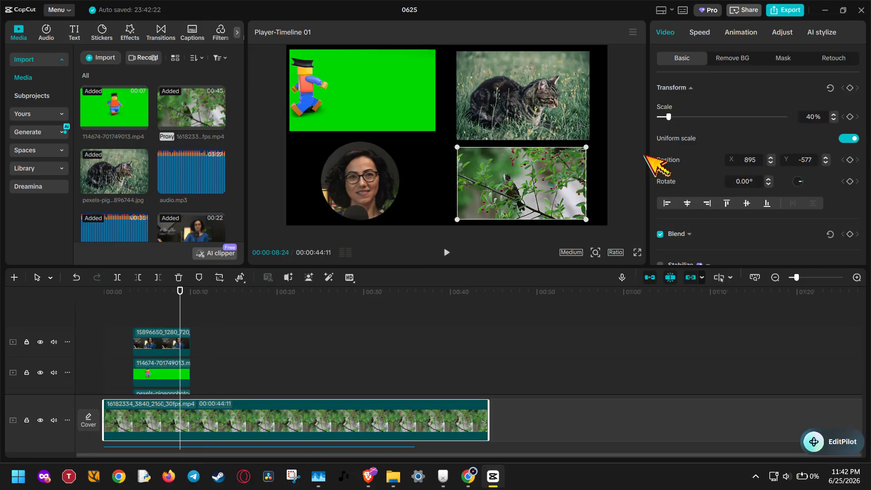
pyautogui.click(441, 181)
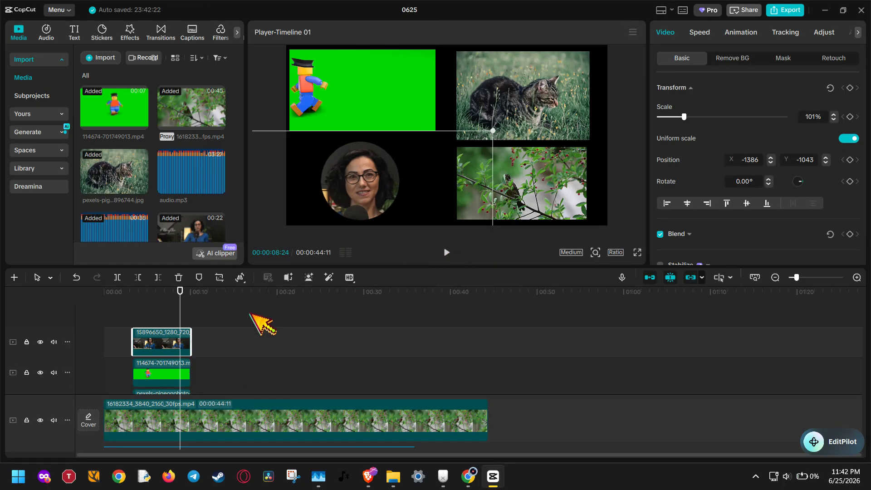
pyautogui.click(173, 304)
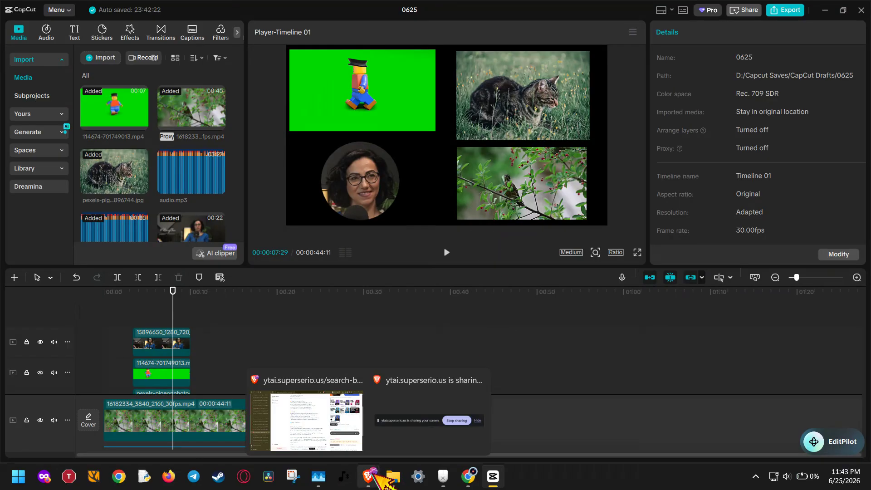
pyautogui.click(433, 424)
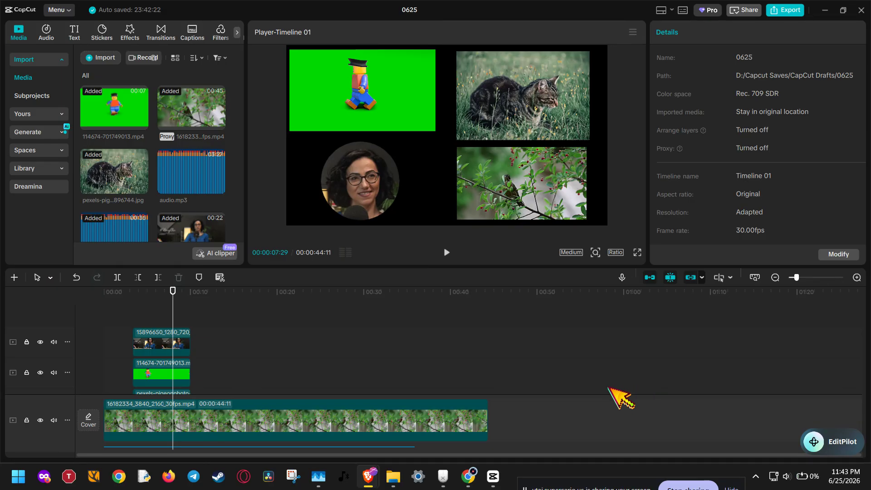
# Check the placement settings of the bird video, the green-screen clip and the circular clip of the woman.
pyautogui.click(211, 410)
pyautogui.scroll(-1, 217, 399)
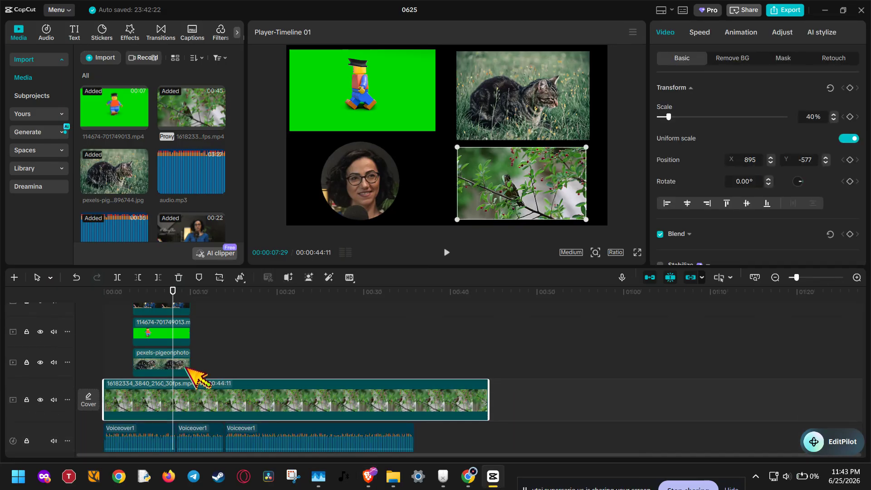
pyautogui.click(168, 333)
pyautogui.scroll(1, 184, 382)
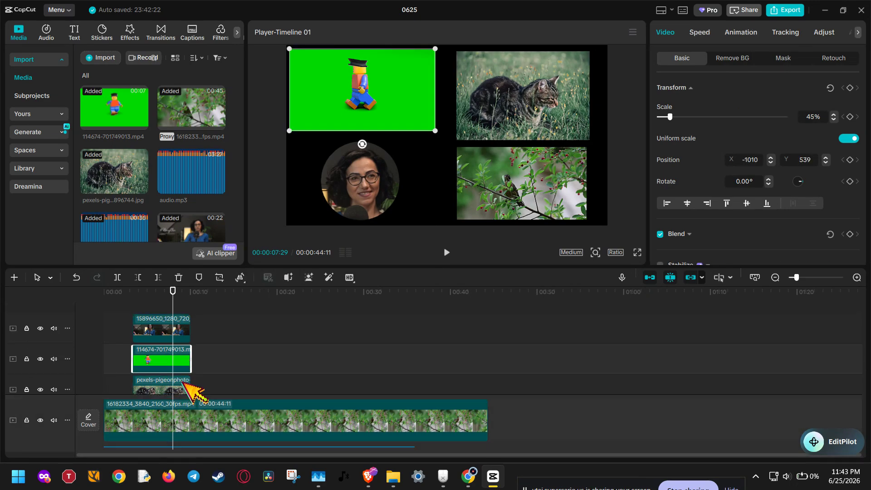
pyautogui.click(162, 325)
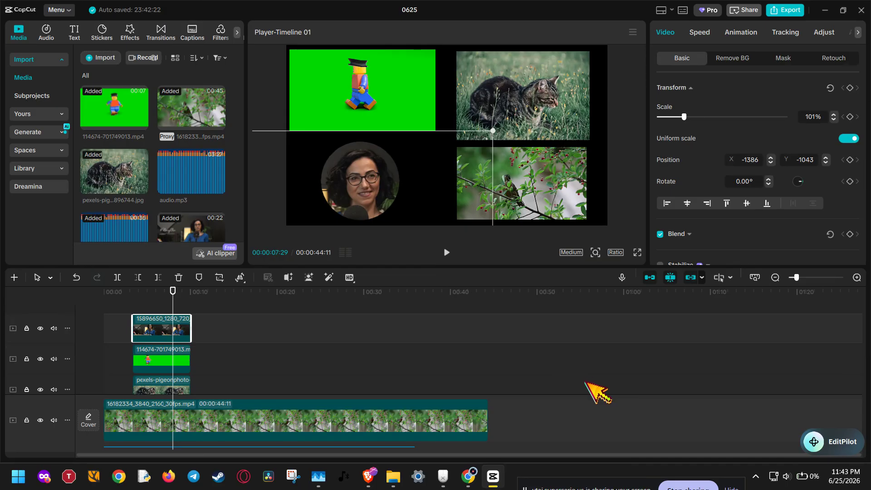
# Play a short stretch of the four-part composite from 00:00:06:23 and pause it.
pyautogui.click(167, 294)
pyautogui.click(162, 295)
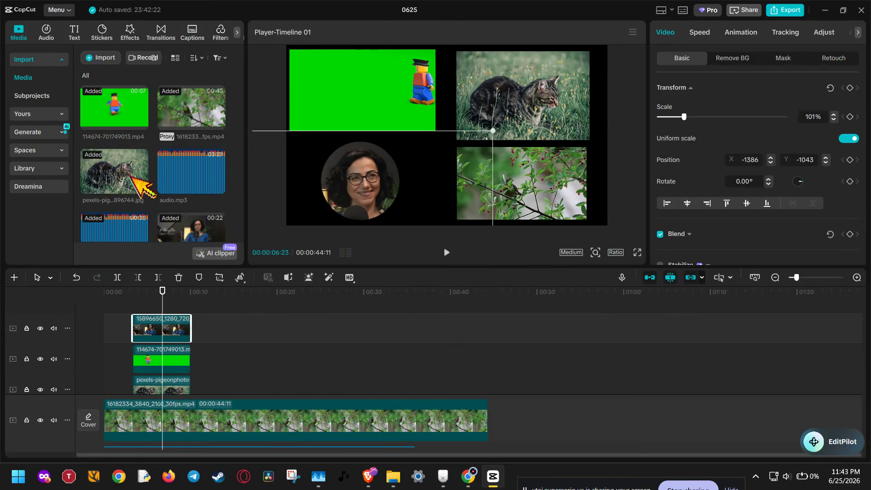
pyautogui.scroll(-1, 130, 173)
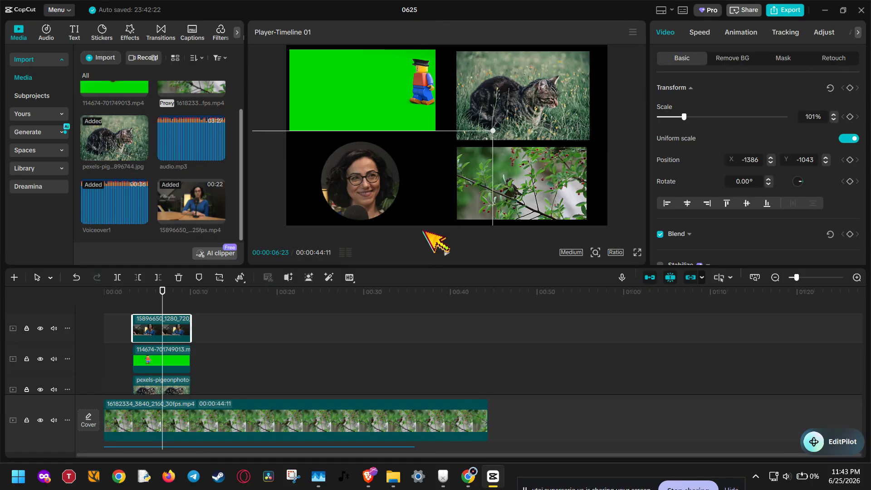
pyautogui.click(449, 250)
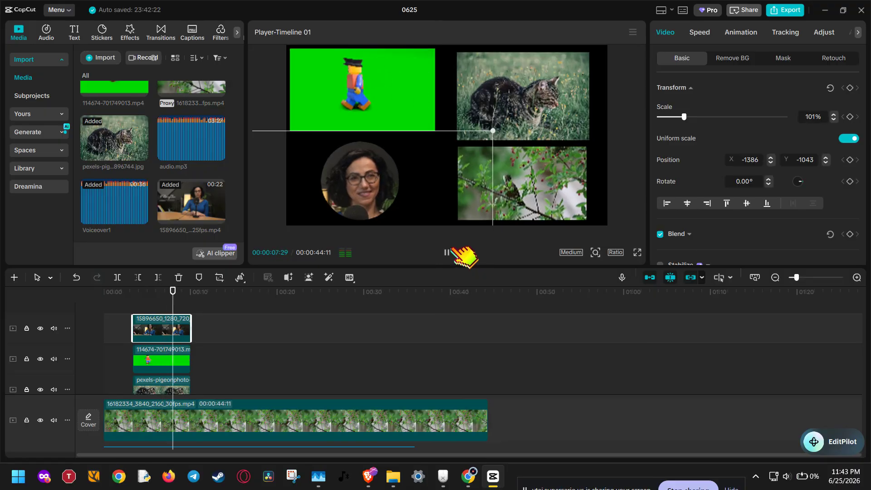
pyautogui.click(455, 249)
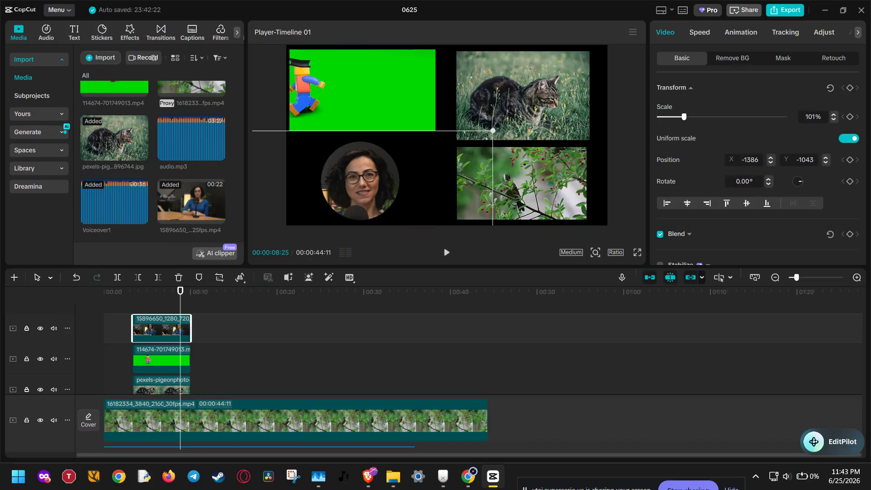
# Stop sharing the screen.
pyautogui.click(688, 487)
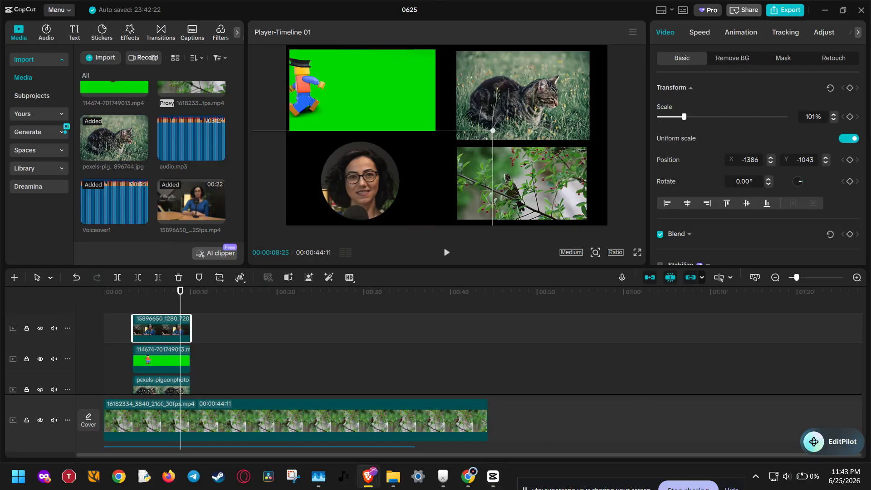